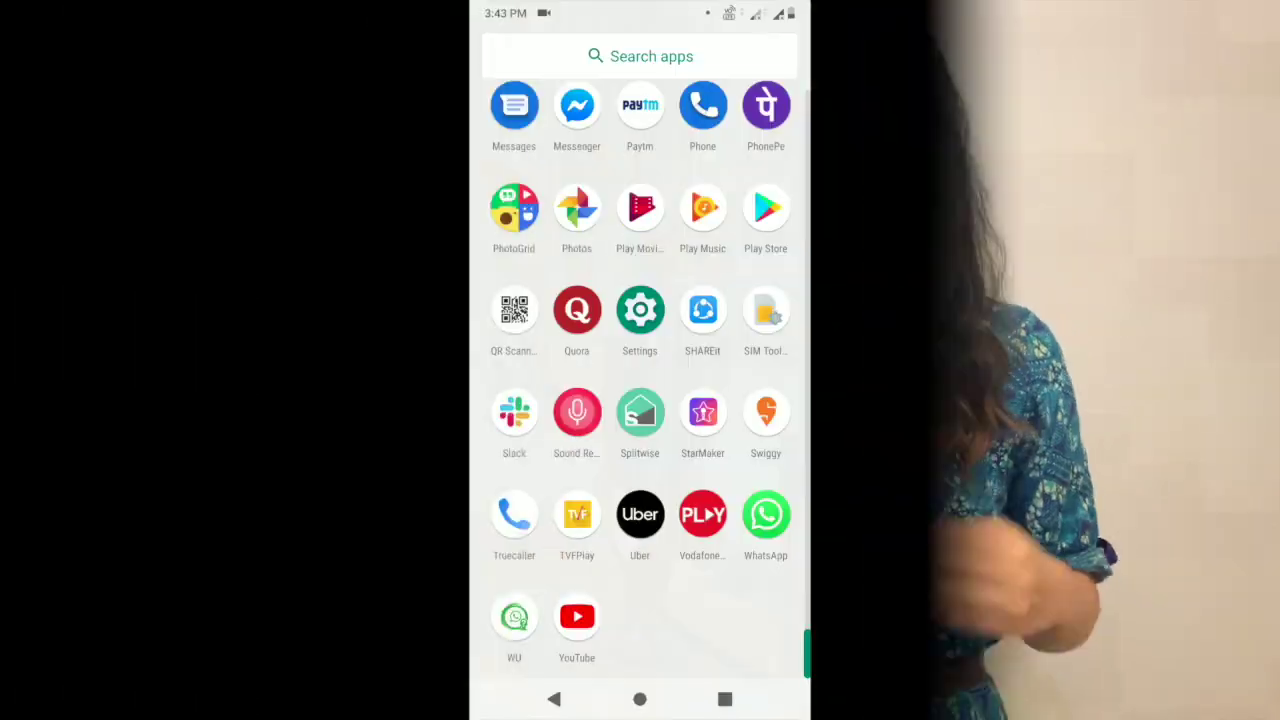
# - Scan the QR code on the phone, follow its link, and unlock the page with its password
pyautogui.click(514, 310)
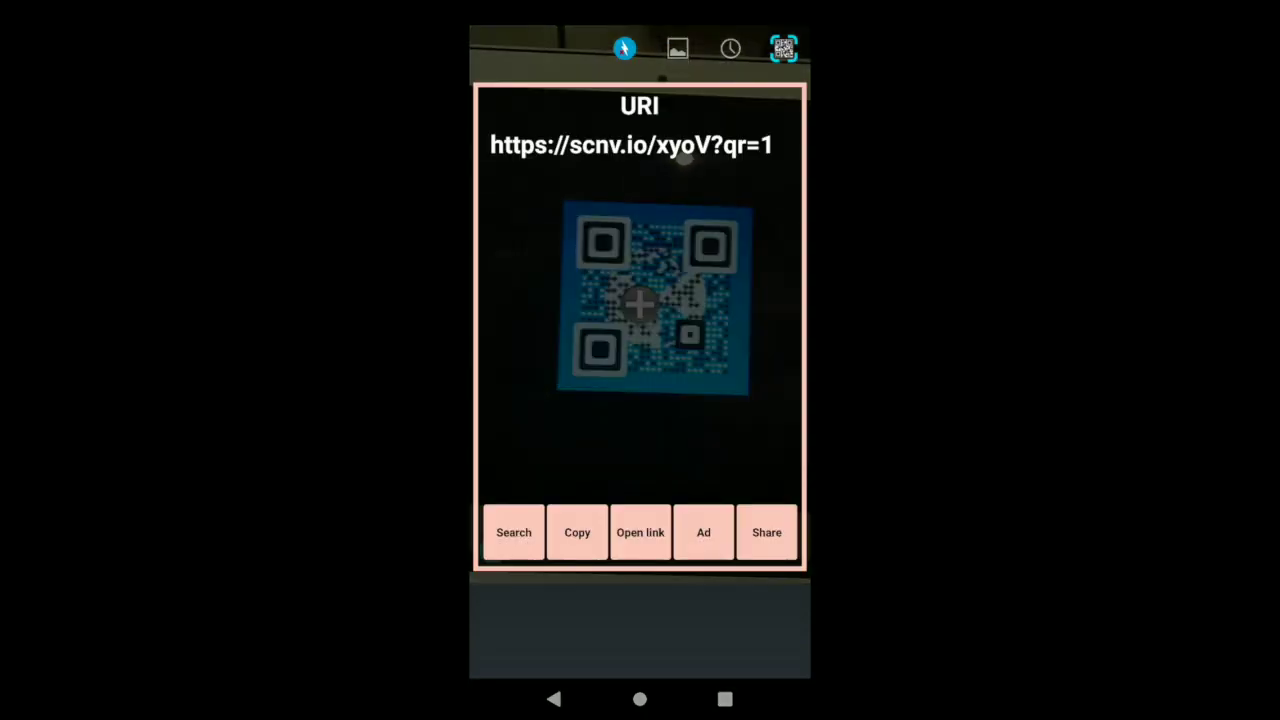
pyautogui.click(640, 532)
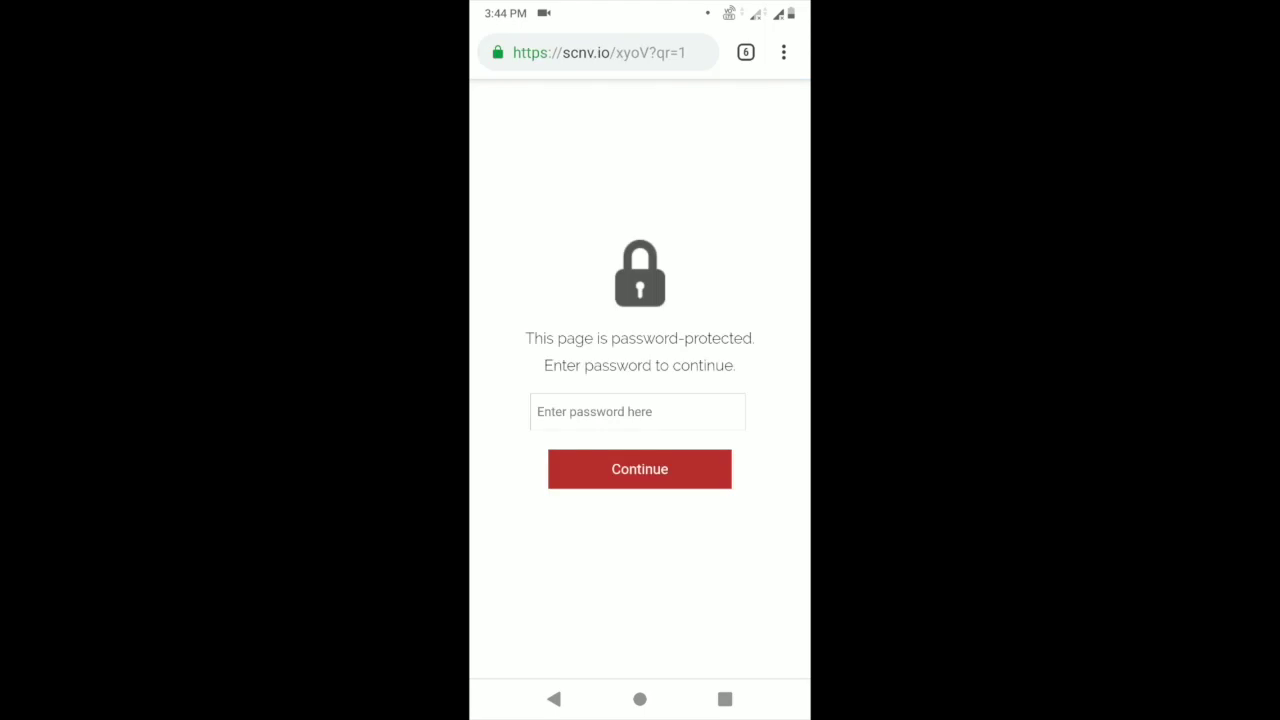
pyautogui.click(637, 411)
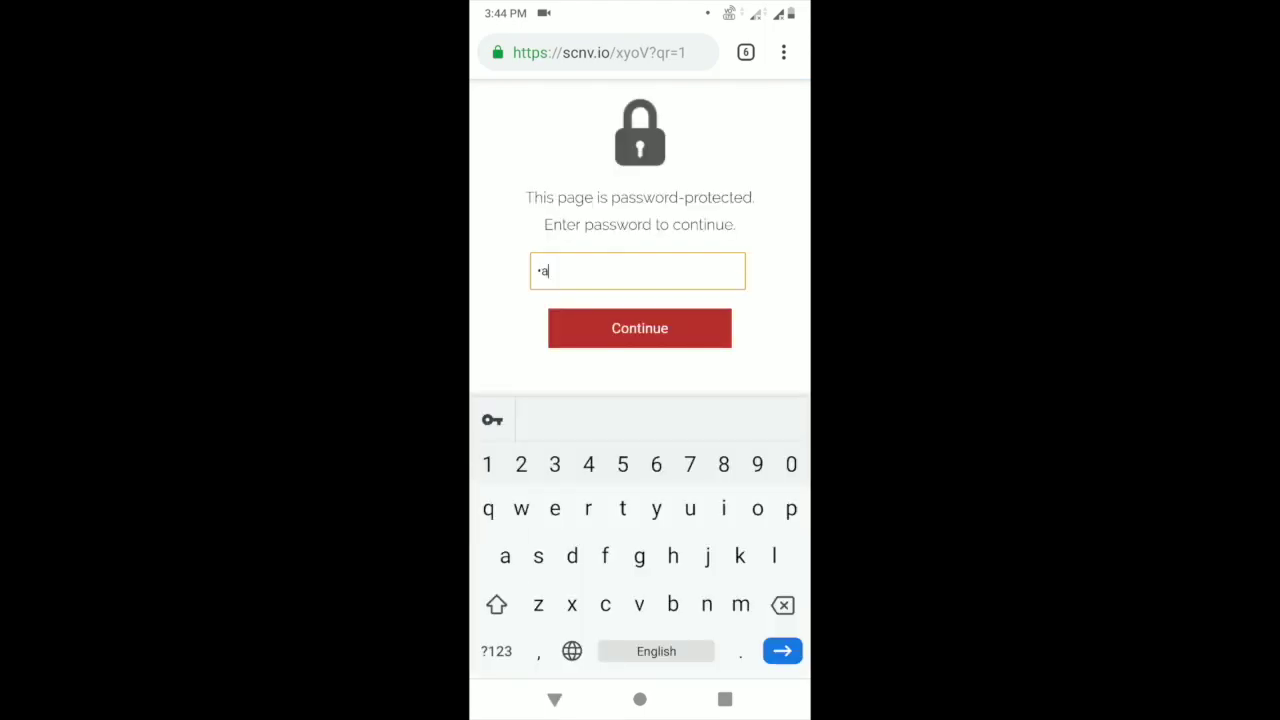
pyautogui.press('Return')
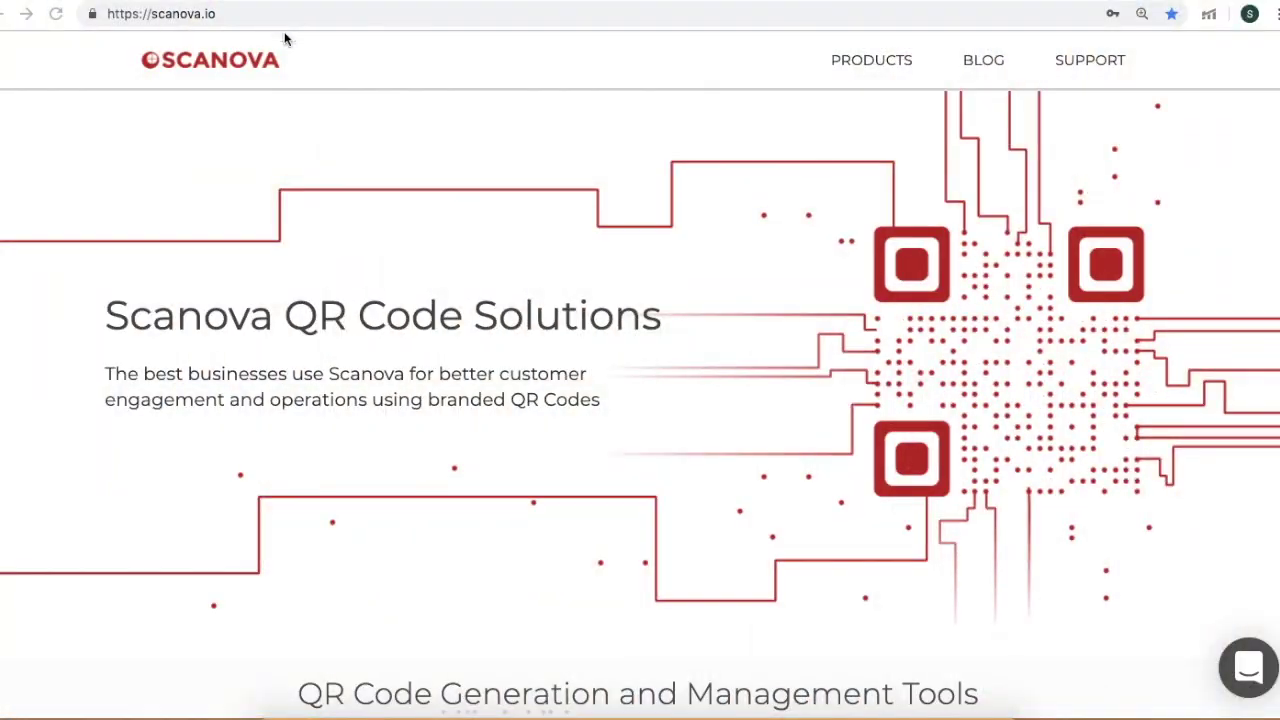
# - Go to Products > QR Code Generator and start a free trial
pyautogui.click(868, 64)
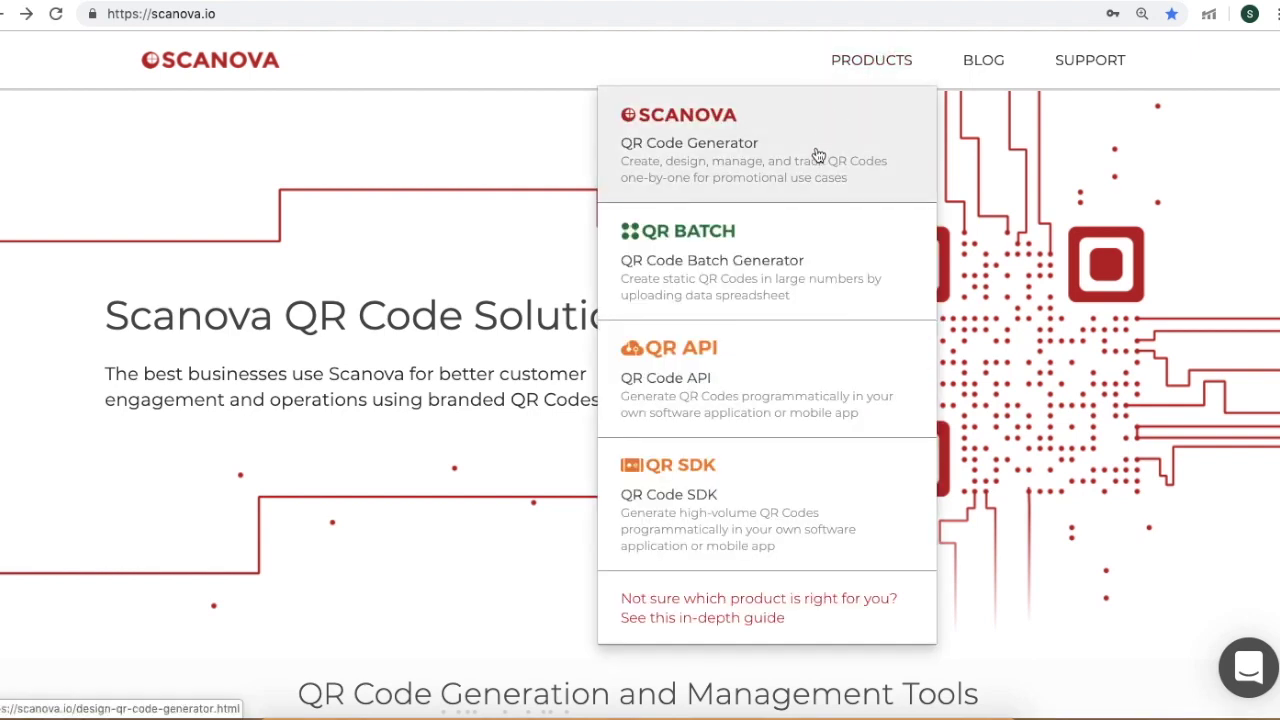
pyautogui.click(818, 152)
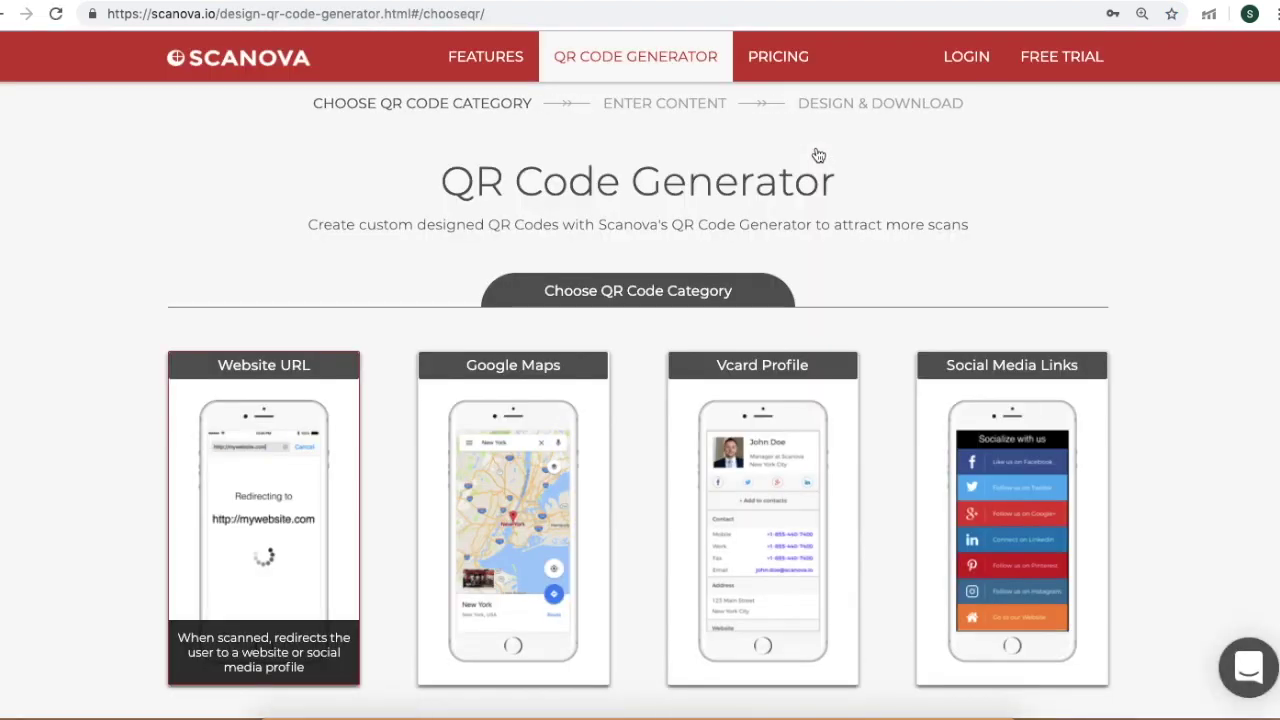
pyautogui.click(1085, 58)
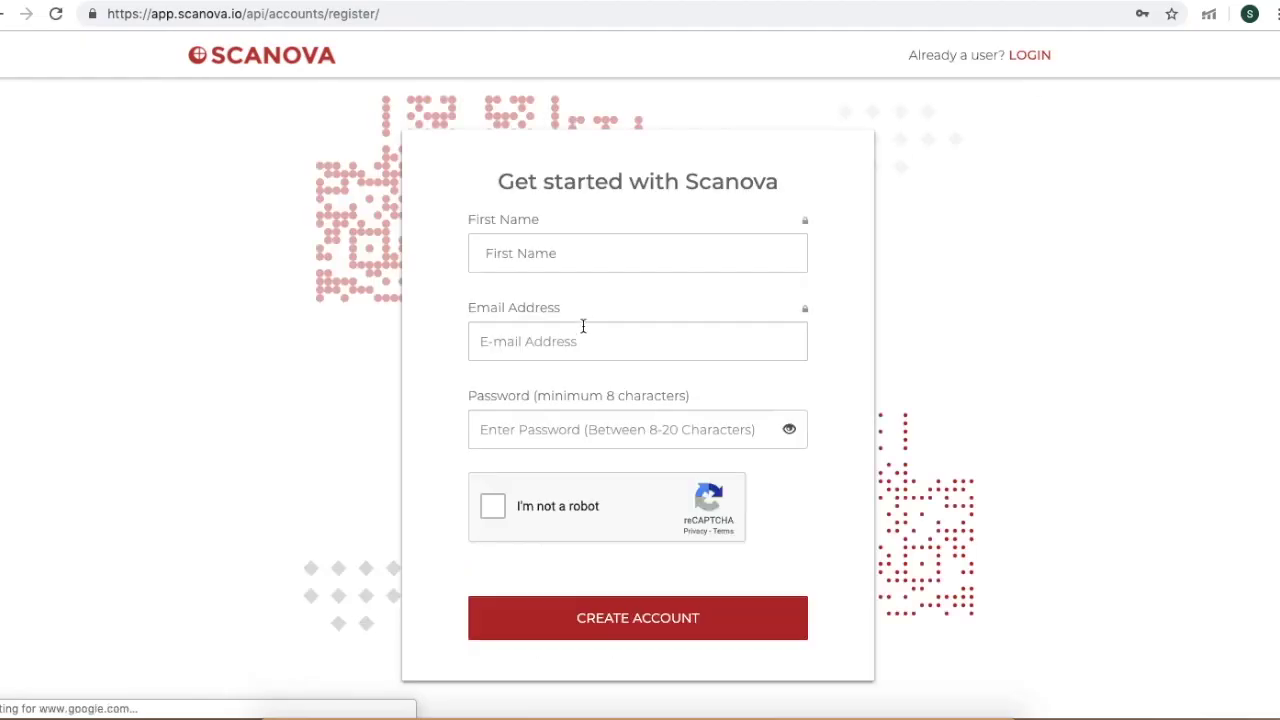
# - Autofill the registration form, paste the saved password, pass reCAPTCHA and create the account
pyautogui.click(523, 256)
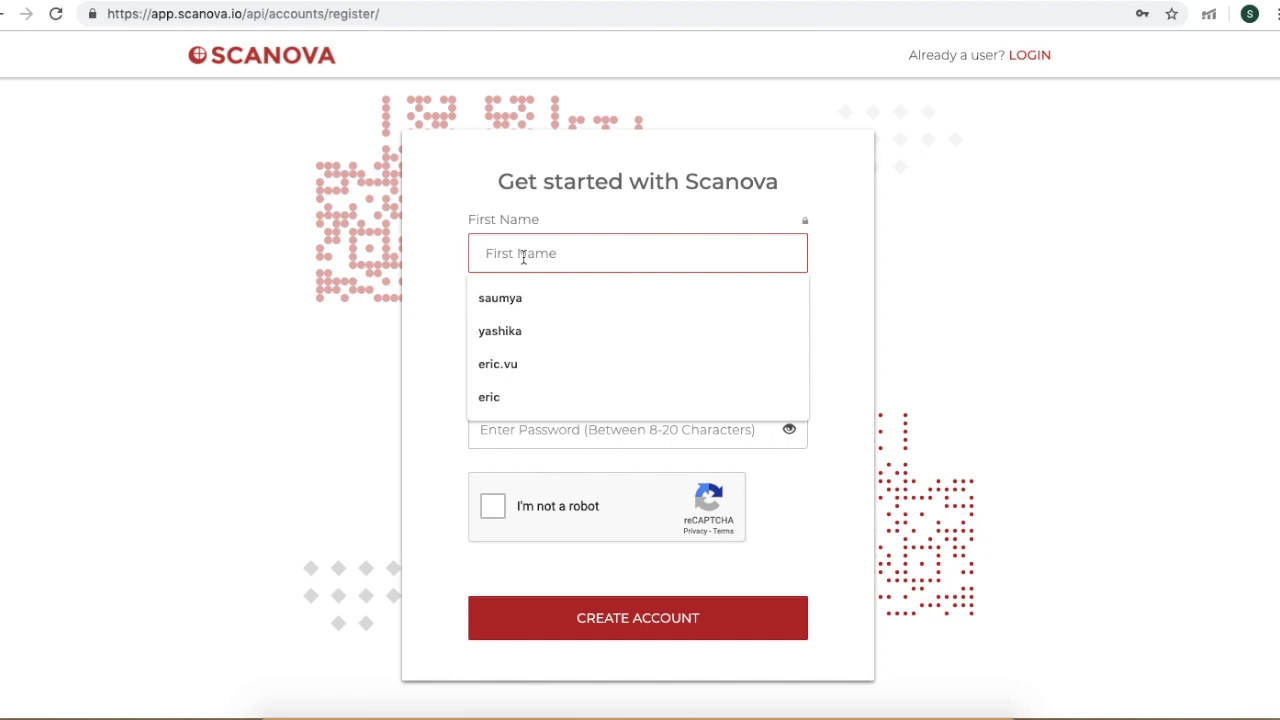
pyautogui.write('s')
pyautogui.press('BackSpace')
pyautogui.write('er')
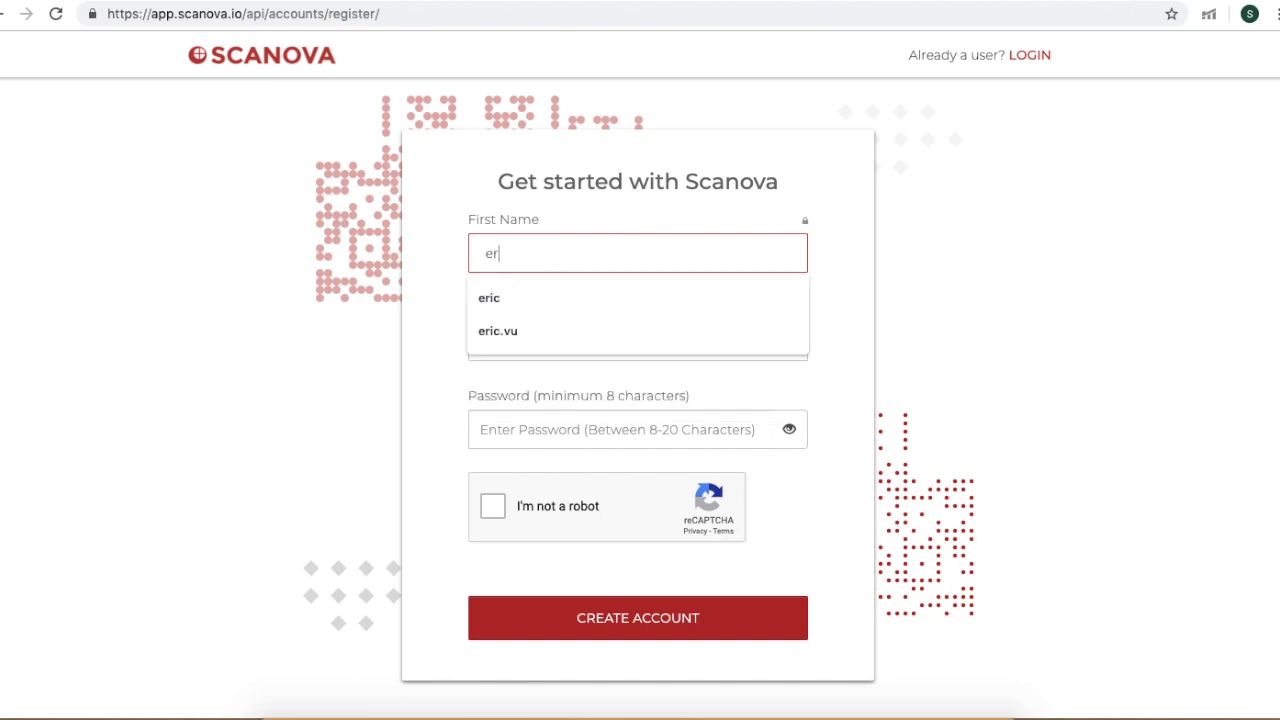
pyautogui.write('ic')
pyautogui.click(523, 298)
pyautogui.click(502, 440)
pyautogui.hotkey('ctrl', 'v')
pyautogui.click(495, 510)
pyautogui.click(590, 616)
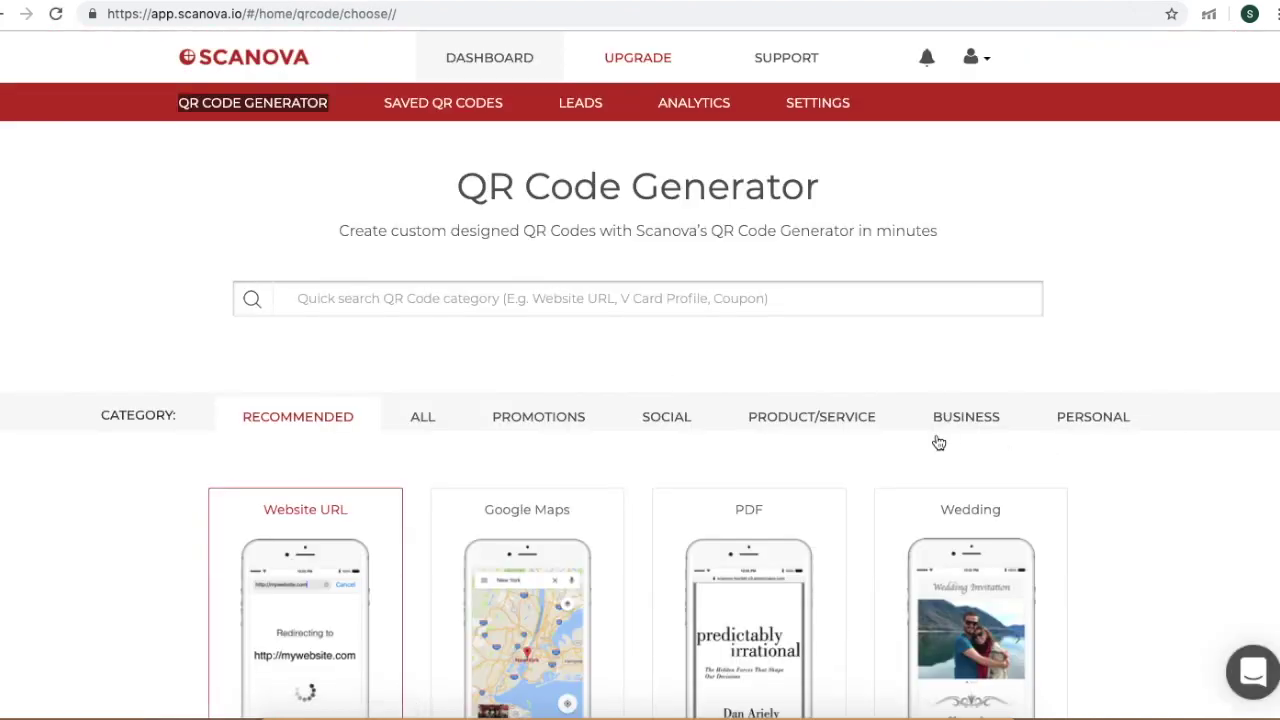
pyautogui.scroll(-1, 938, 443)
pyautogui.scroll(-1, 938, 443)
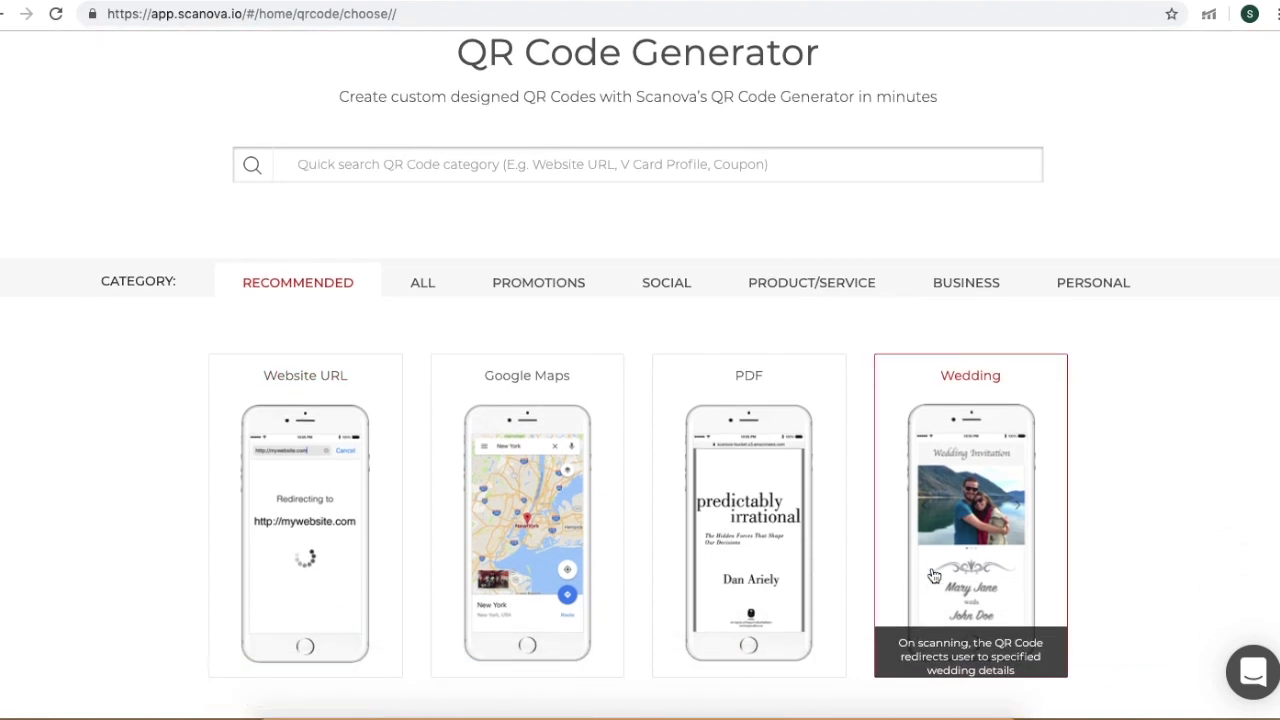
pyautogui.click(330, 477)
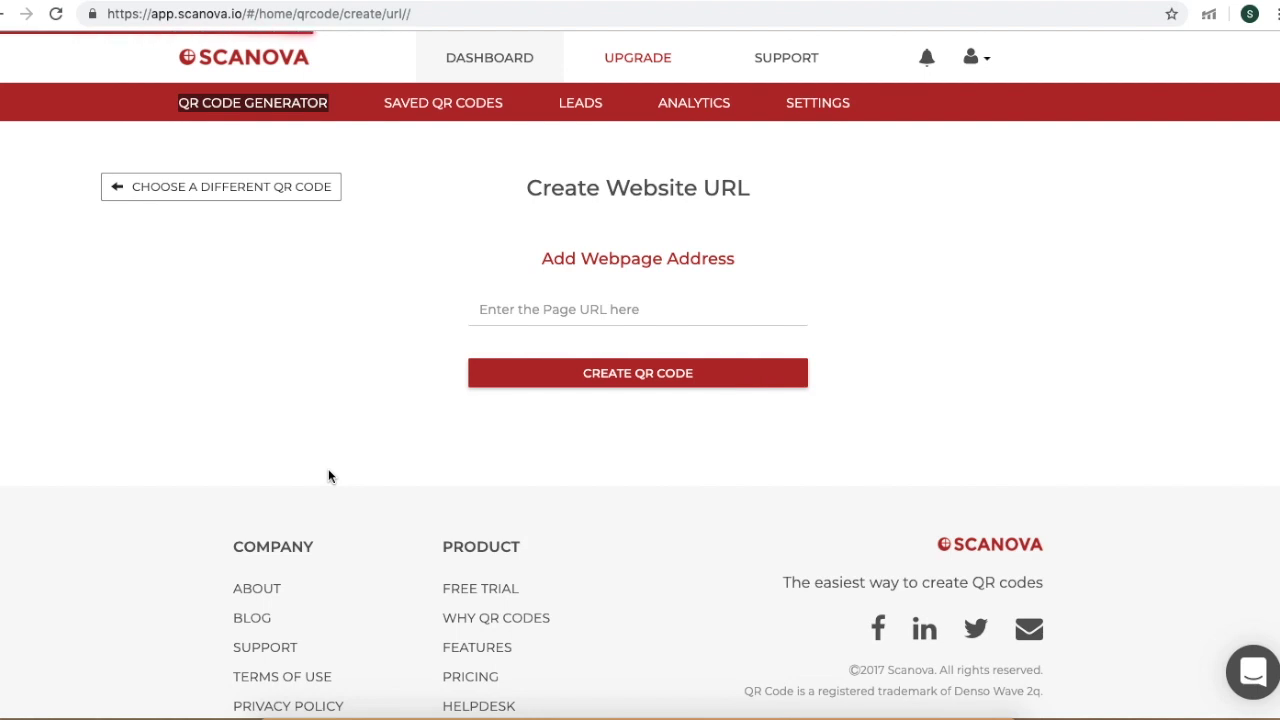
pyautogui.click(500, 314)
pyautogui.write('https://app.scanova.io/')
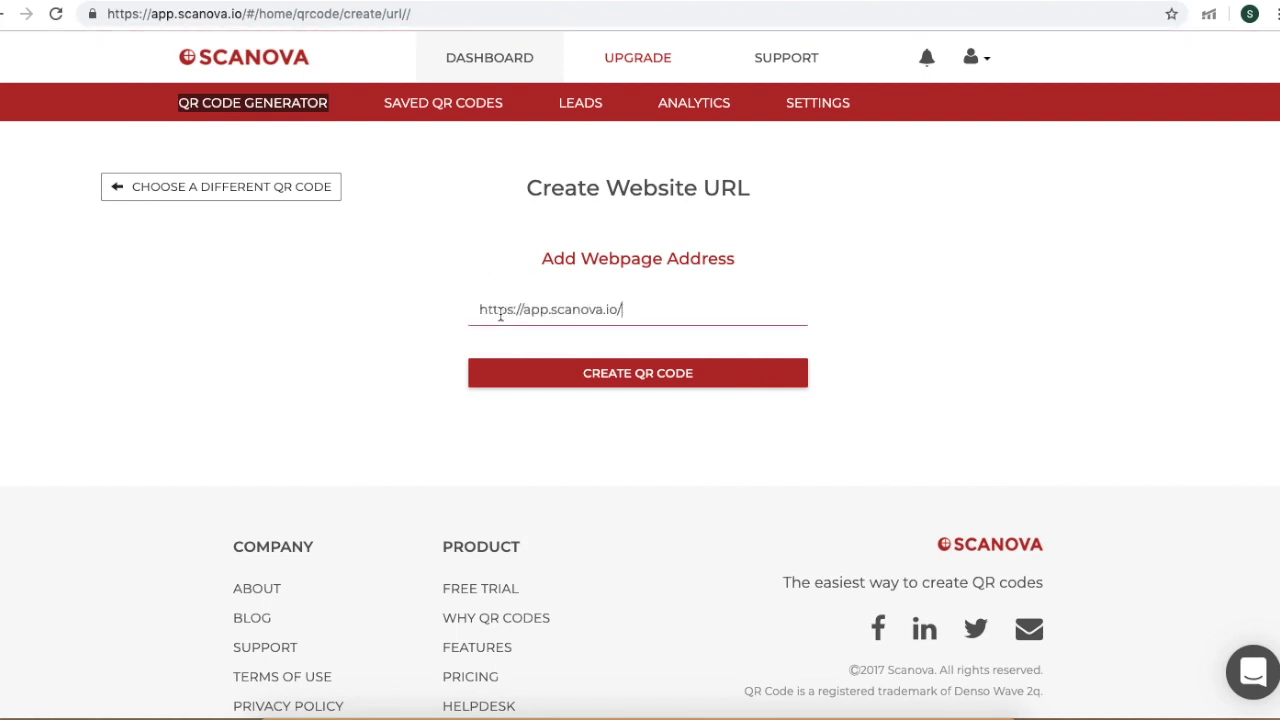
# - Name the dynamic code 'website url', add password protection with a password, and save
pyautogui.click(668, 375)
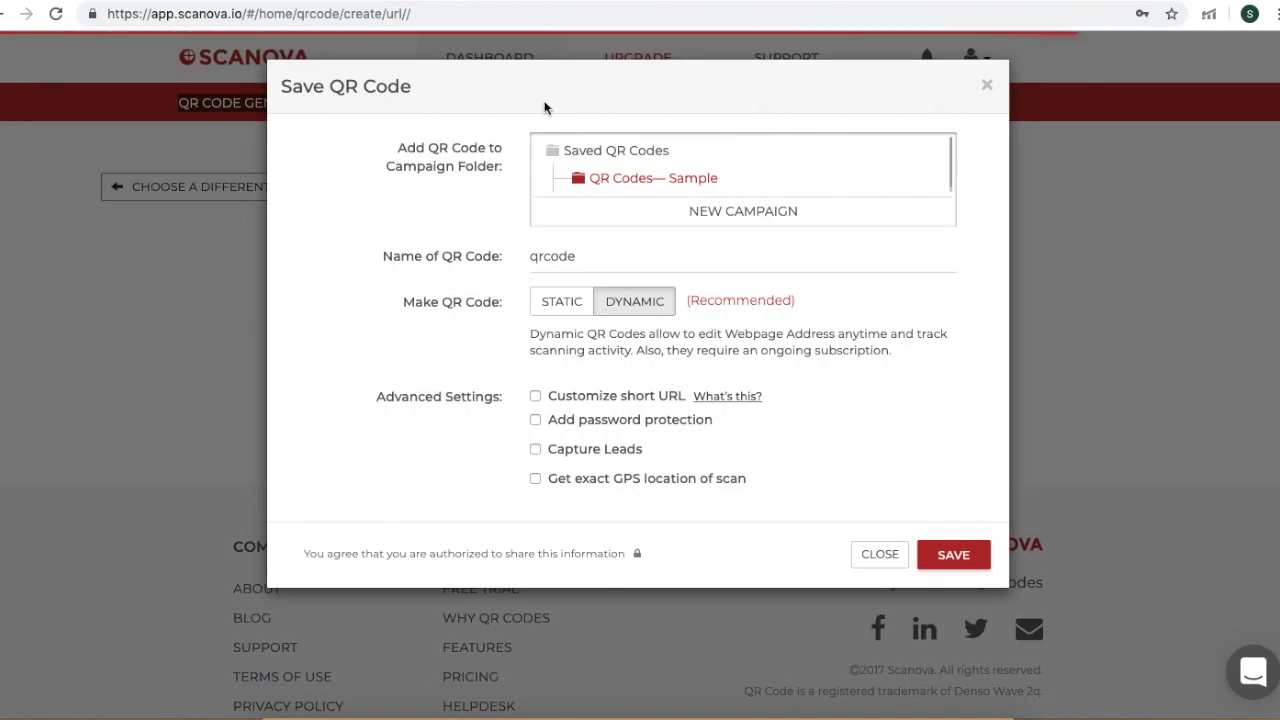
pyautogui.doubleClick(589, 268)
pyautogui.write('website url')
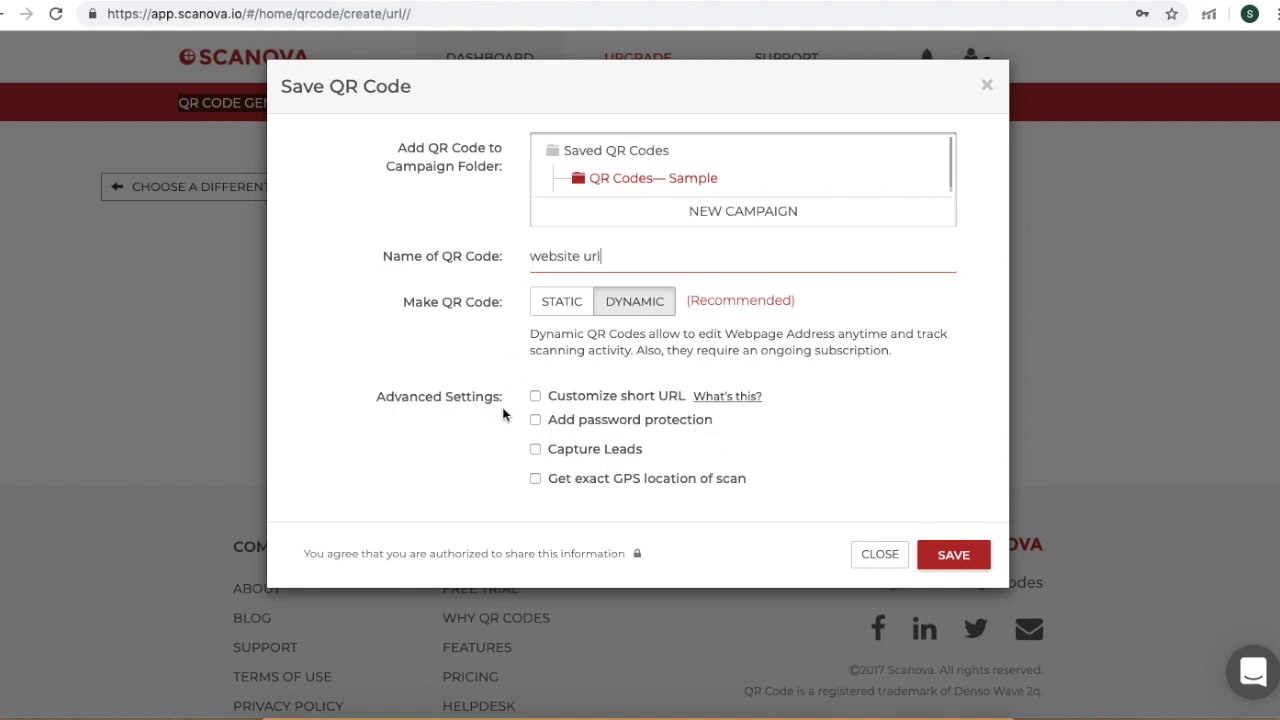
pyautogui.click(535, 421)
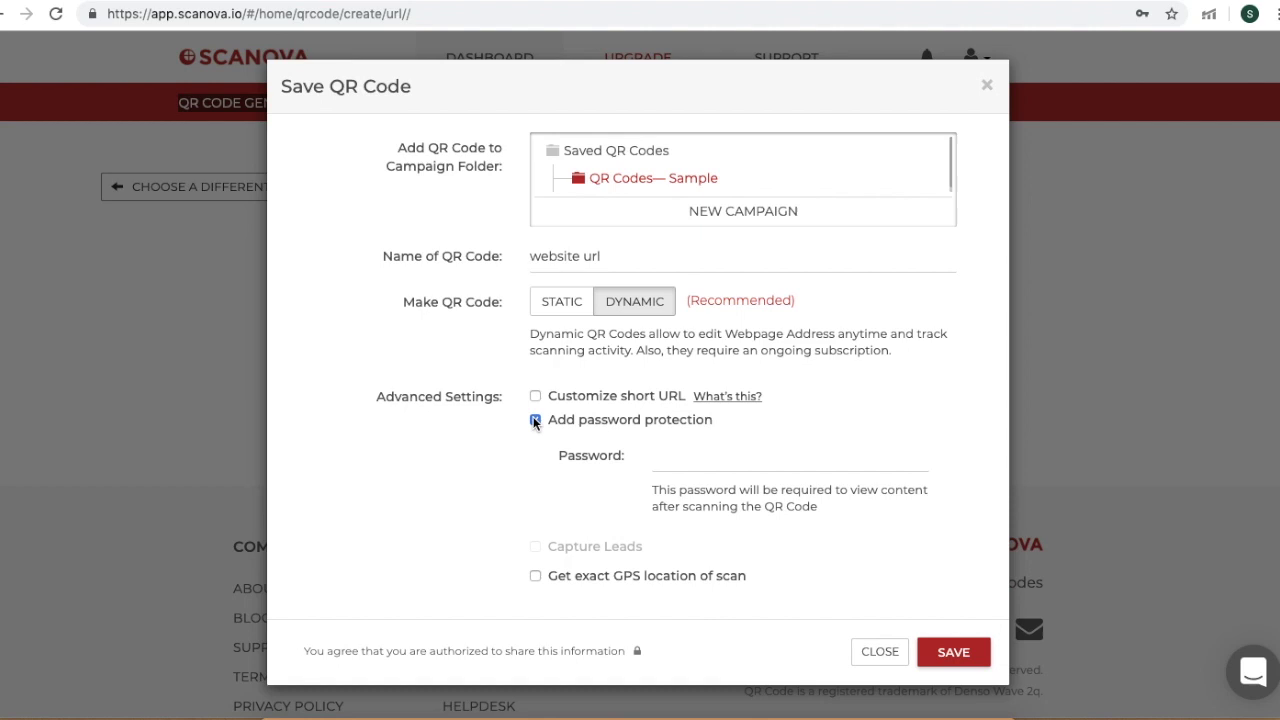
pyautogui.click(668, 458)
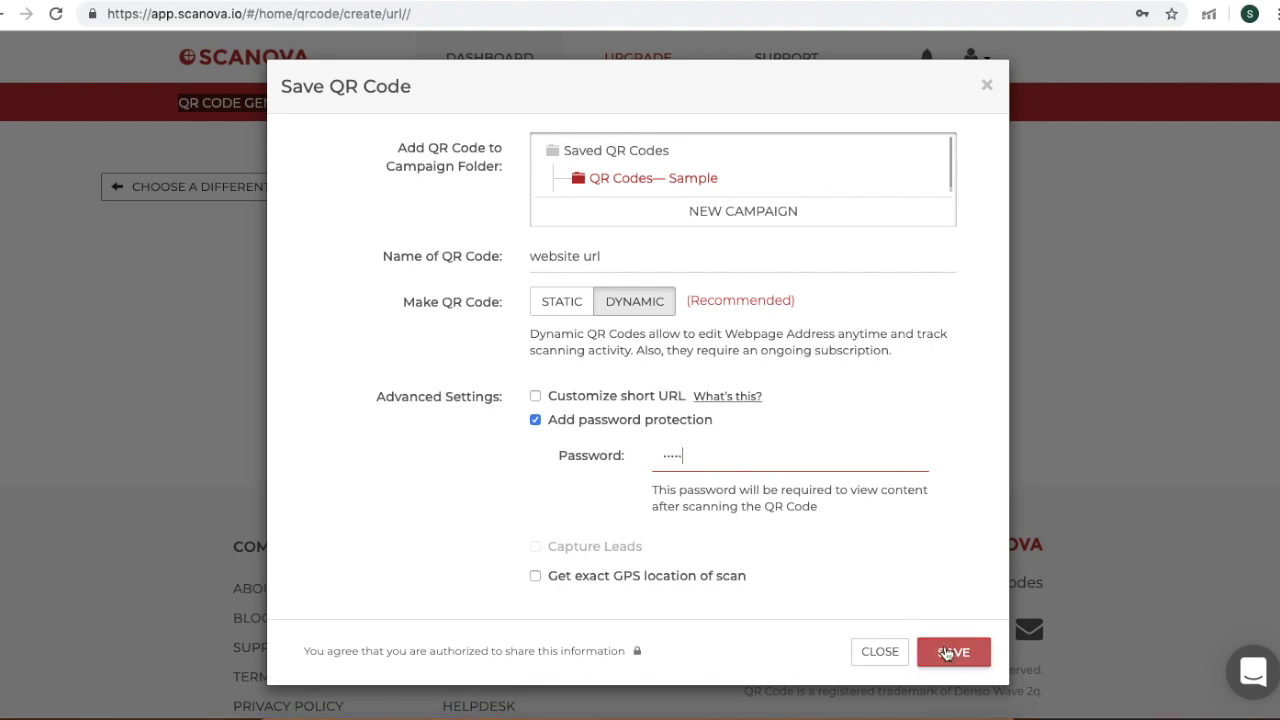
pyautogui.click(946, 652)
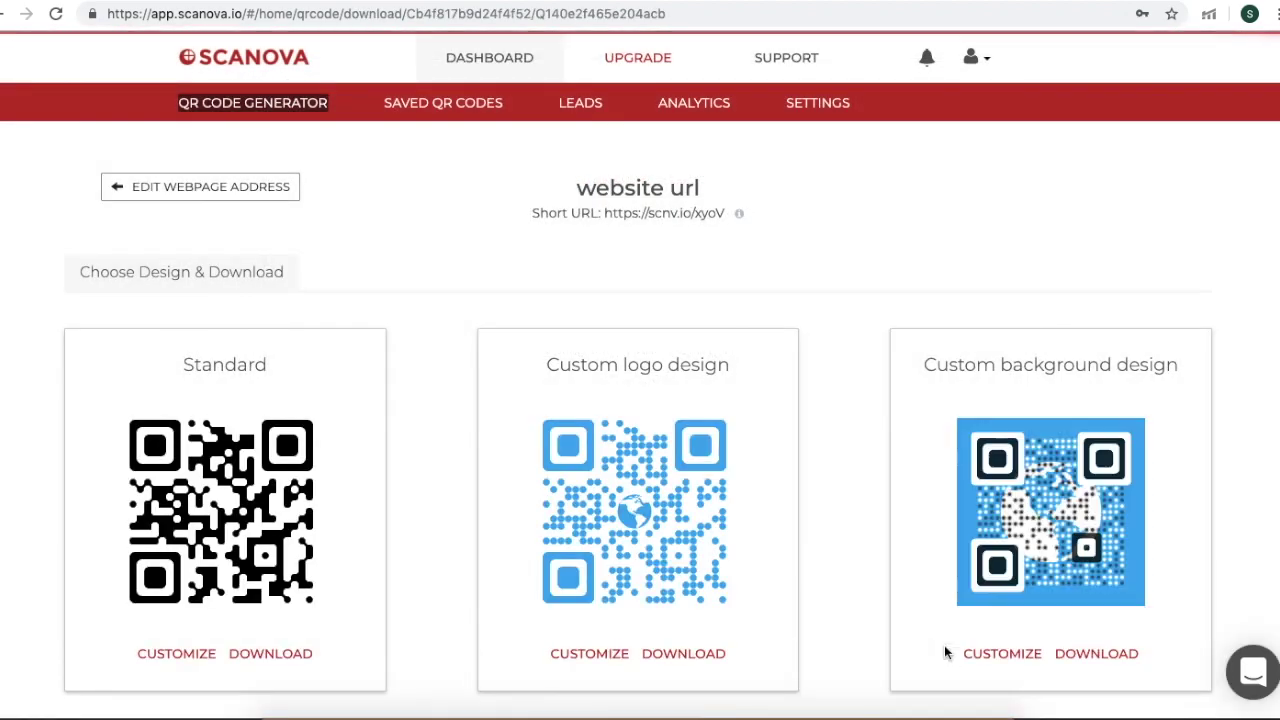
# - Bring up the Customize editor for the Custom background globe design
pyautogui.scroll(-2, 672, 470)
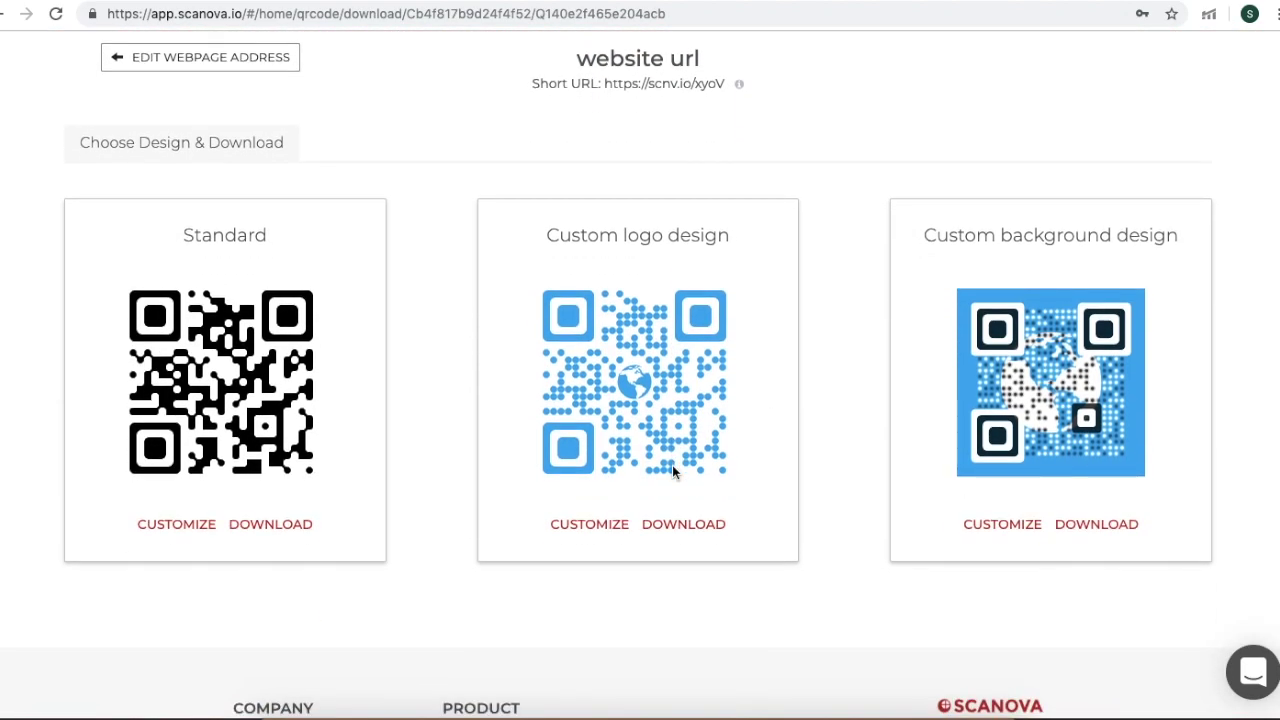
pyautogui.scroll(2, 672, 465)
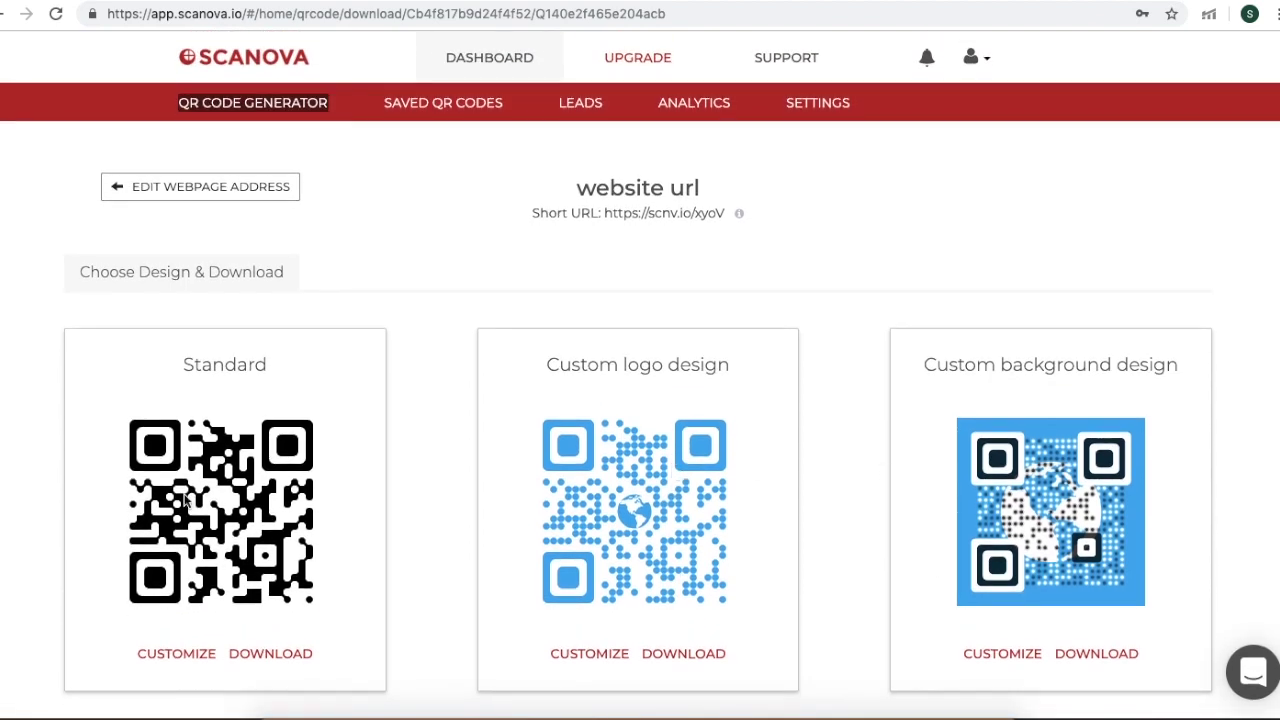
pyautogui.scroll(-1, 185, 500)
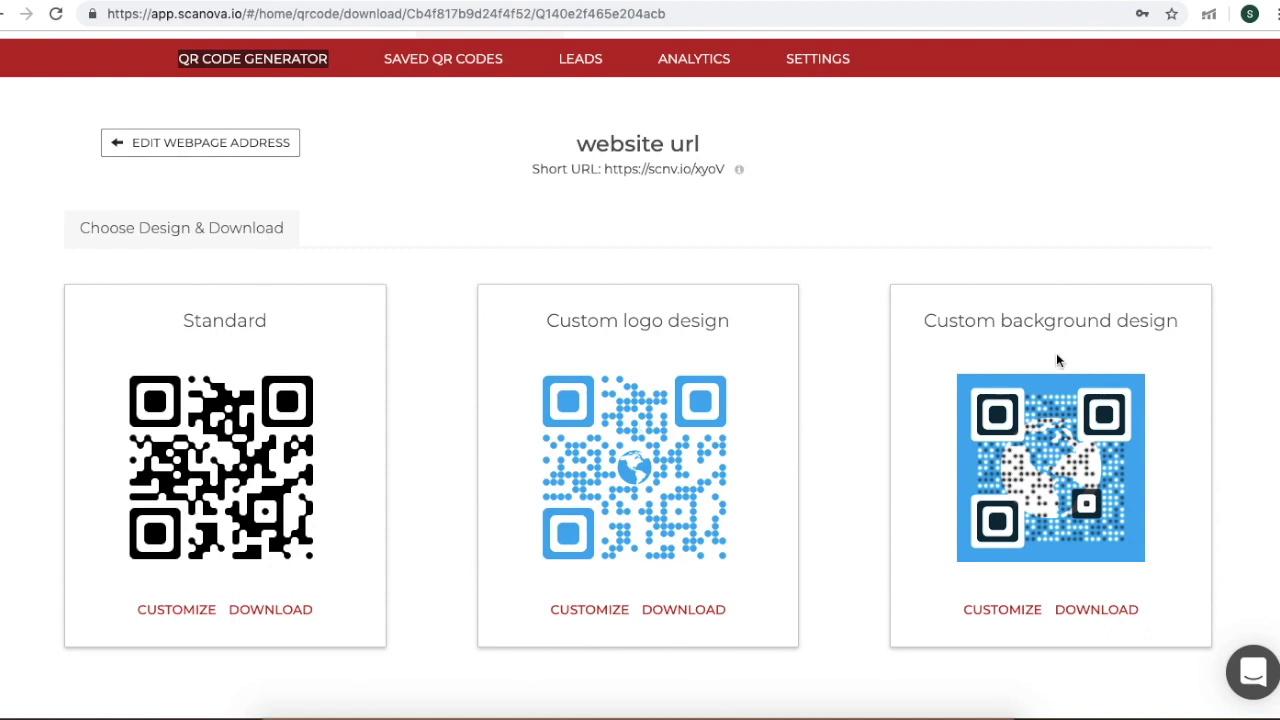
pyautogui.click(1020, 610)
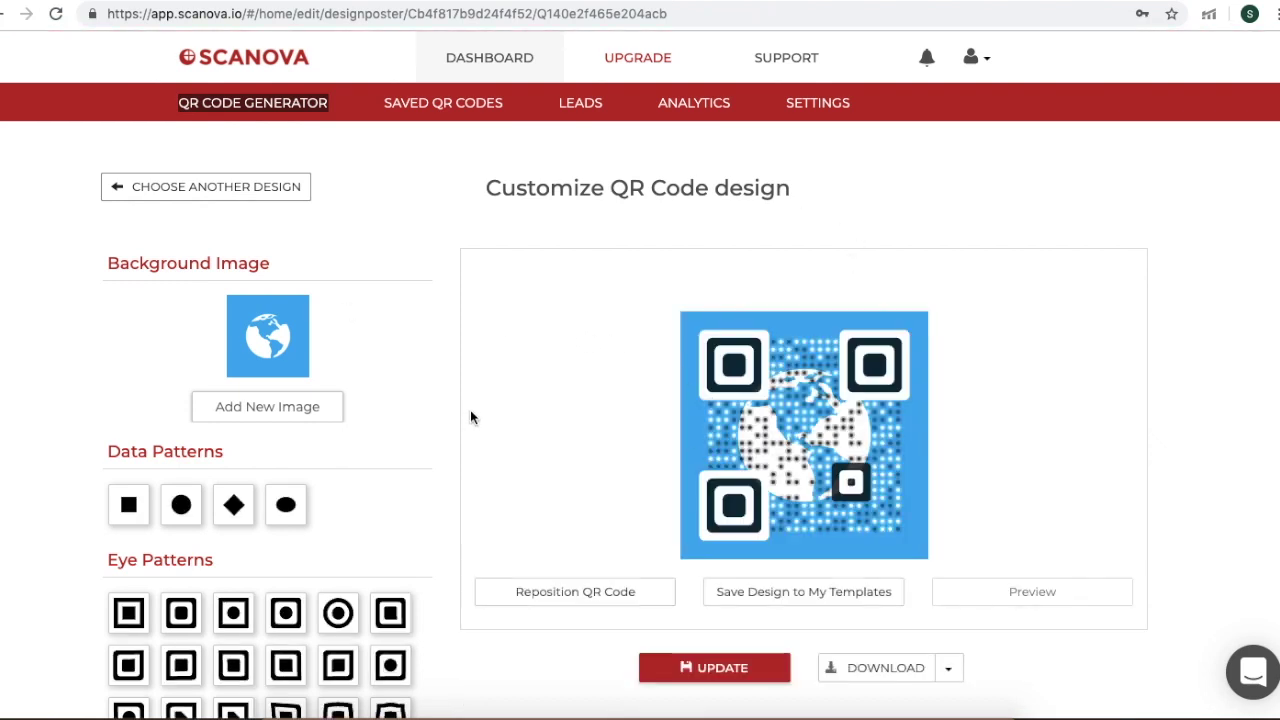
# - Update the globe design, download it as website url (1).jpeg, and view the image
pyautogui.scroll(-1, 327, 334)
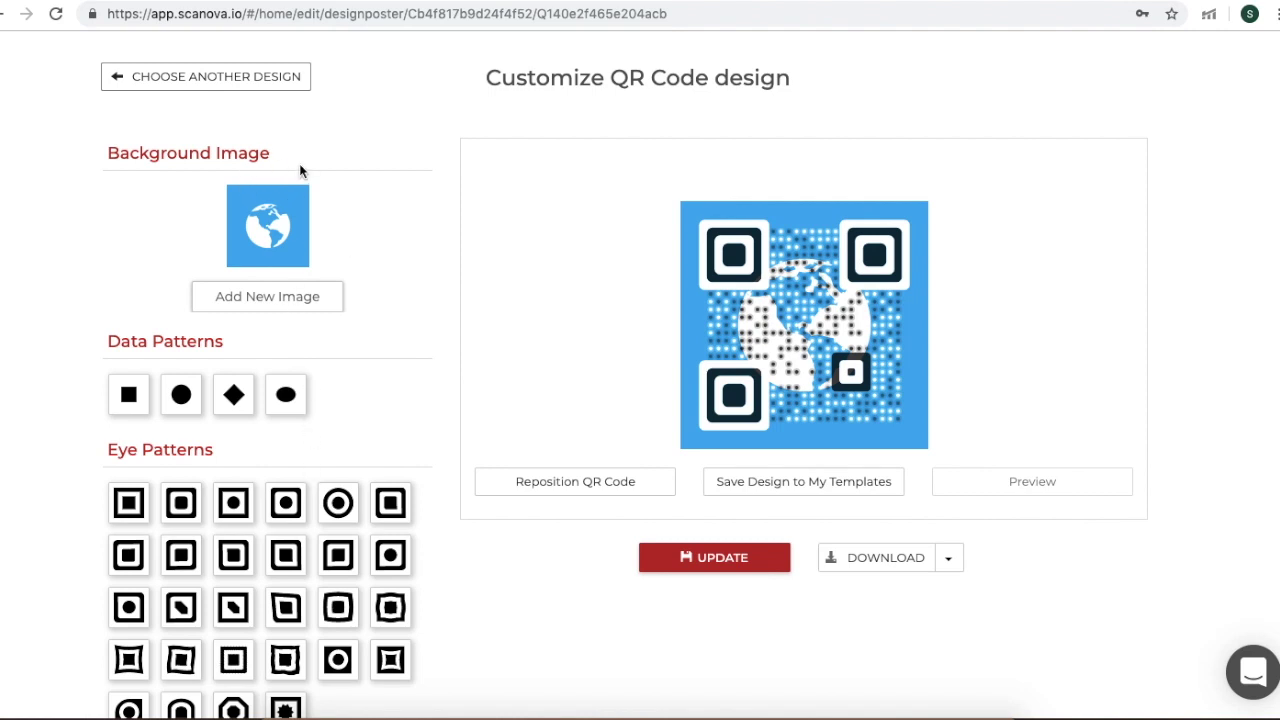
pyautogui.scroll(-1, 250, 356)
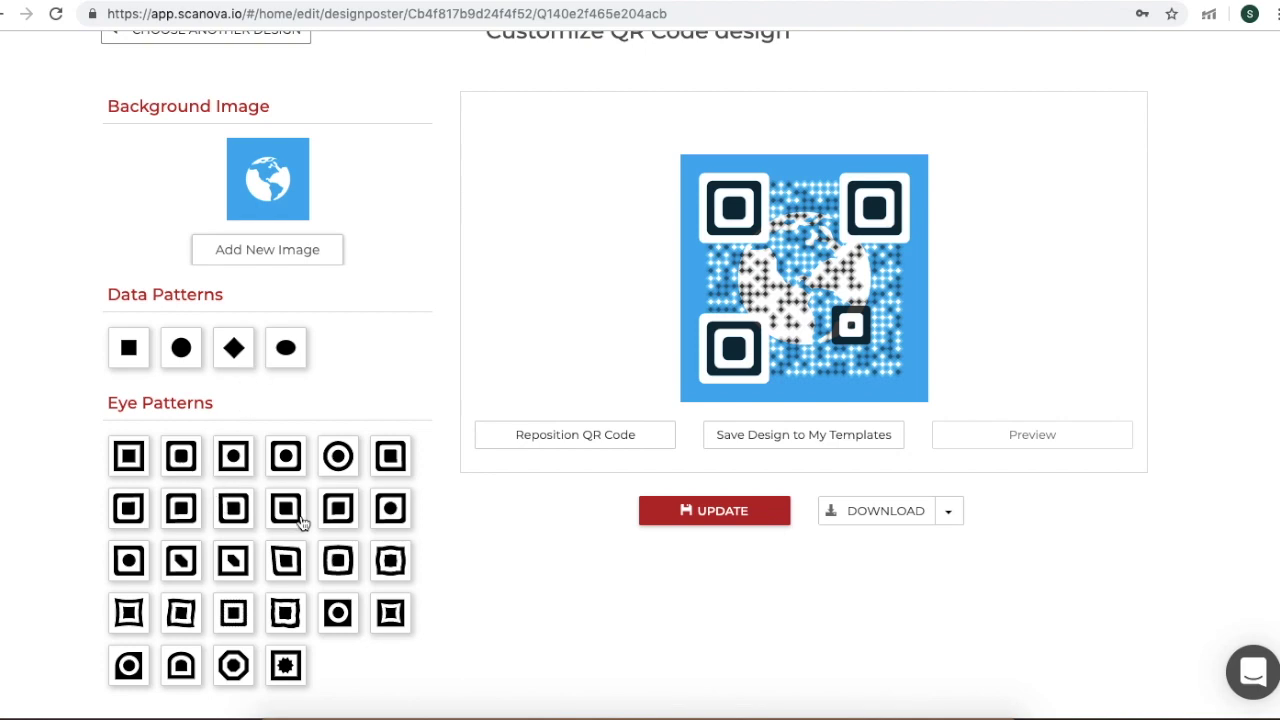
pyautogui.scroll(-3, 297, 523)
pyautogui.scroll(6, 300, 523)
pyautogui.scroll(-2, 695, 499)
pyautogui.click(714, 535)
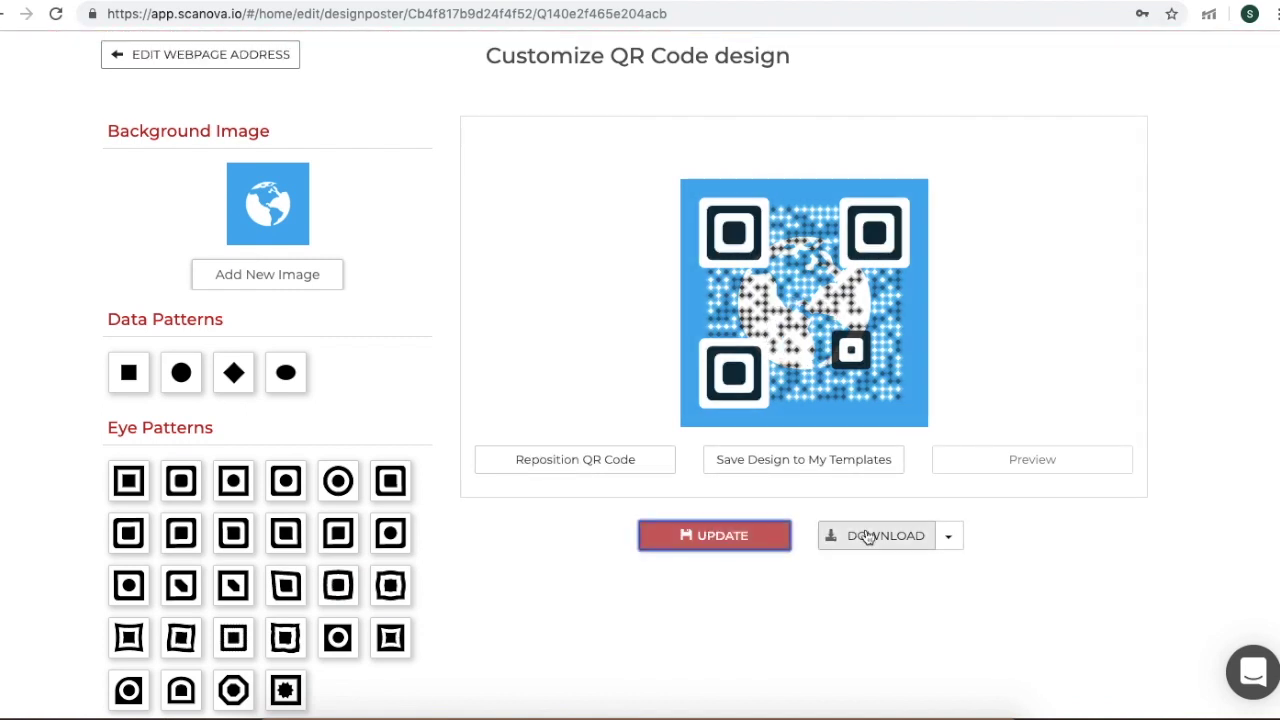
pyautogui.click(908, 537)
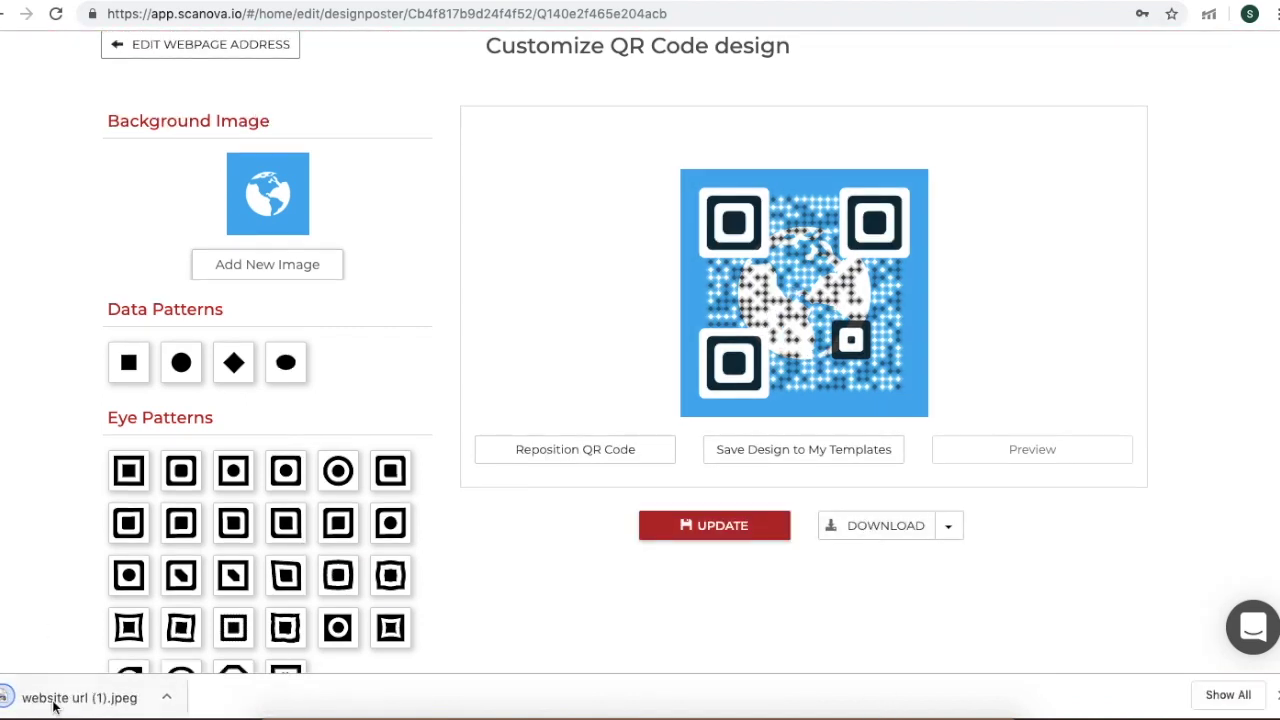
pyautogui.click(40, 697)
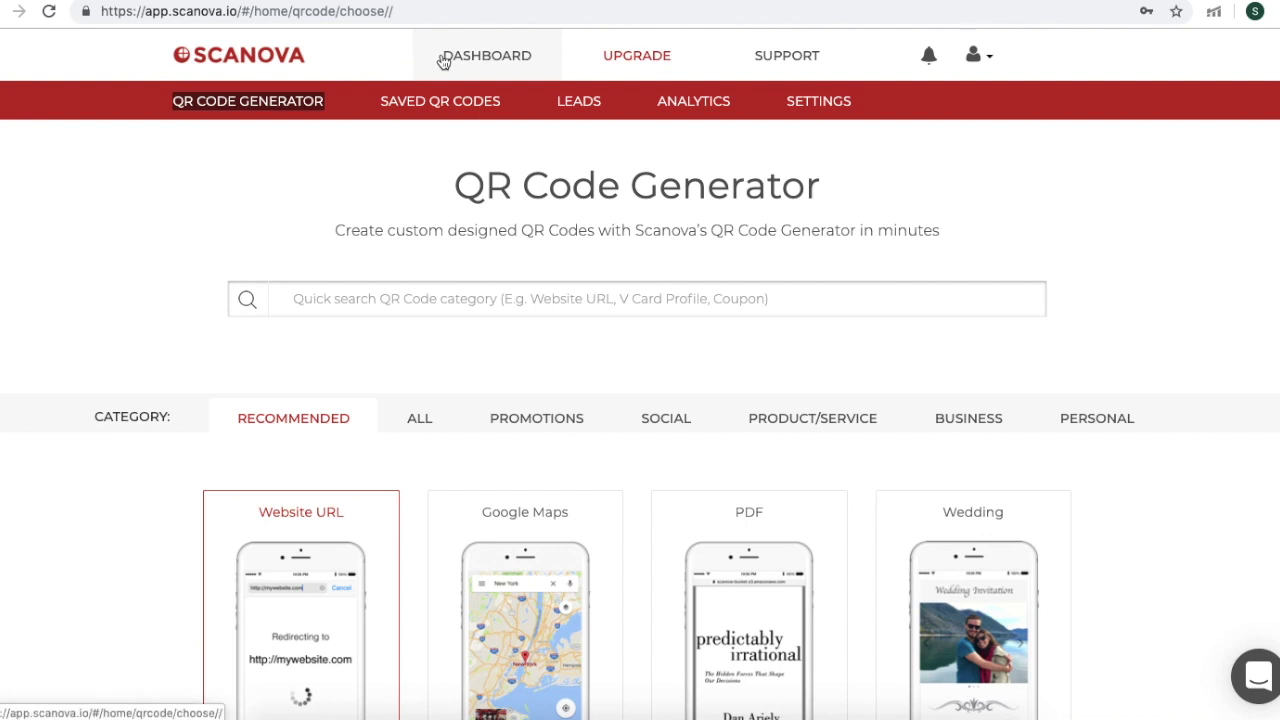
# - In Saved QR Codes > Sample > website url, shorten the code's password and save it
pyautogui.click(443, 105)
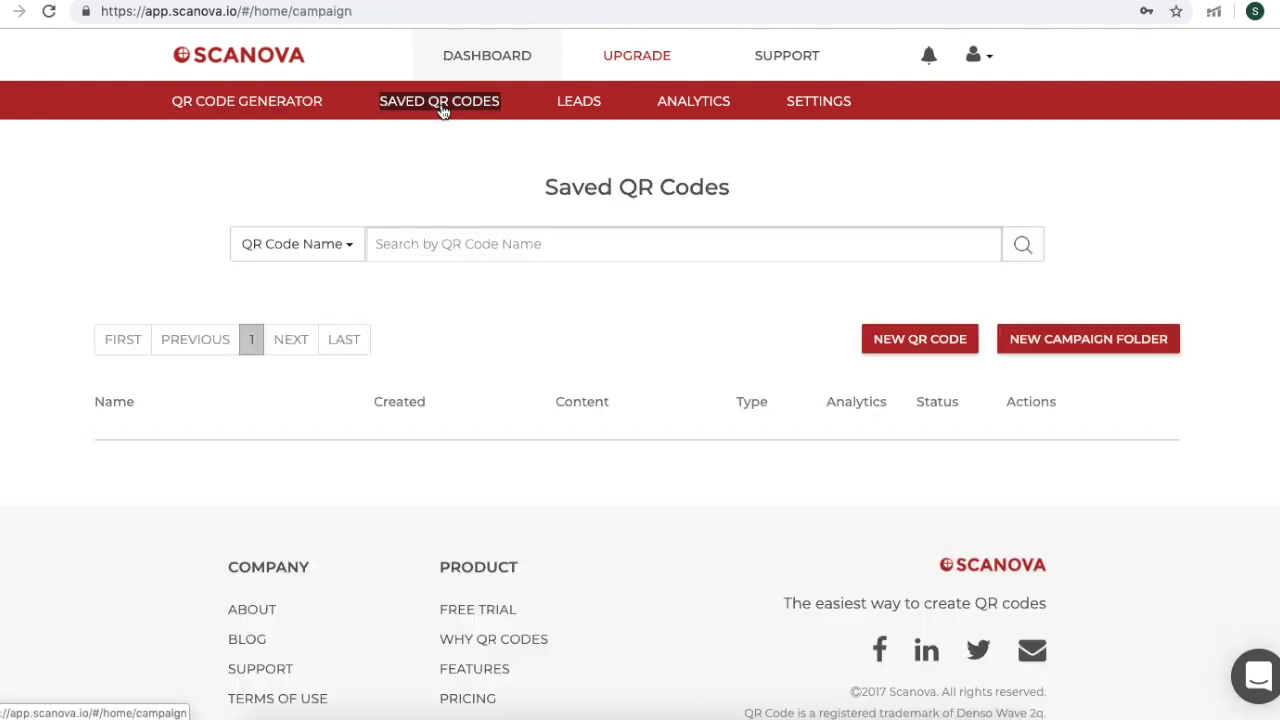
pyautogui.click(235, 476)
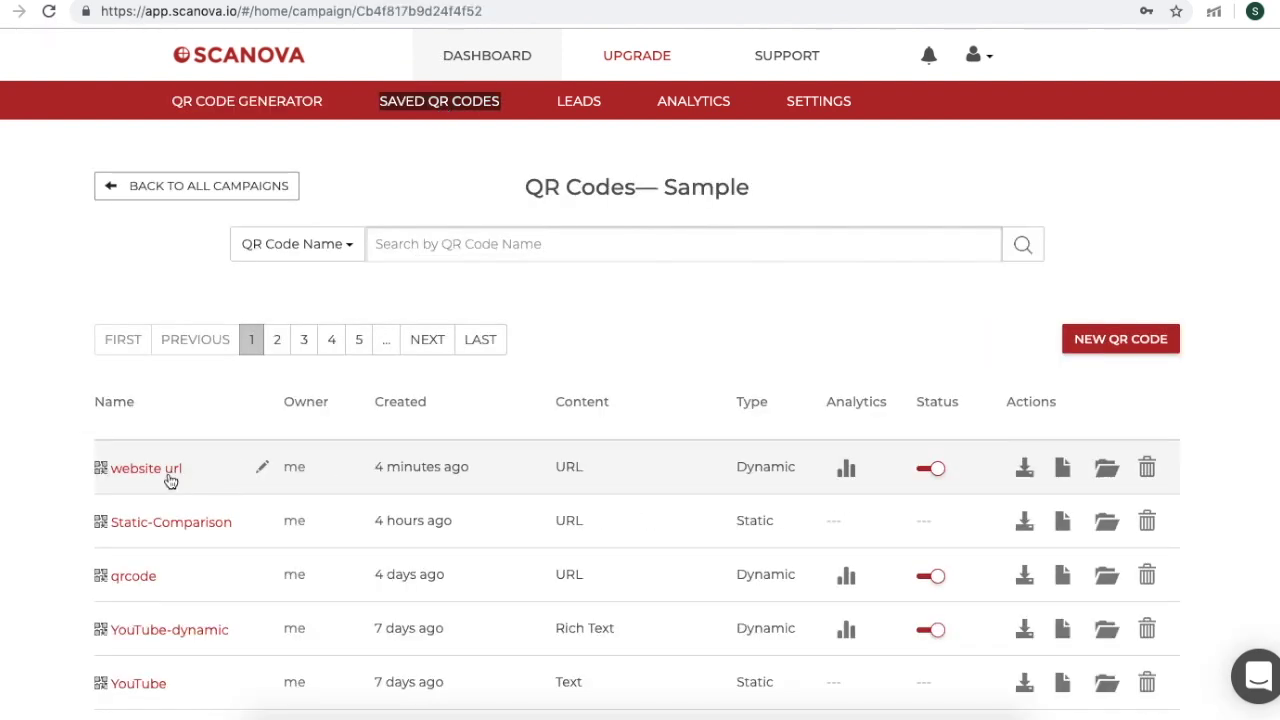
pyautogui.click(166, 466)
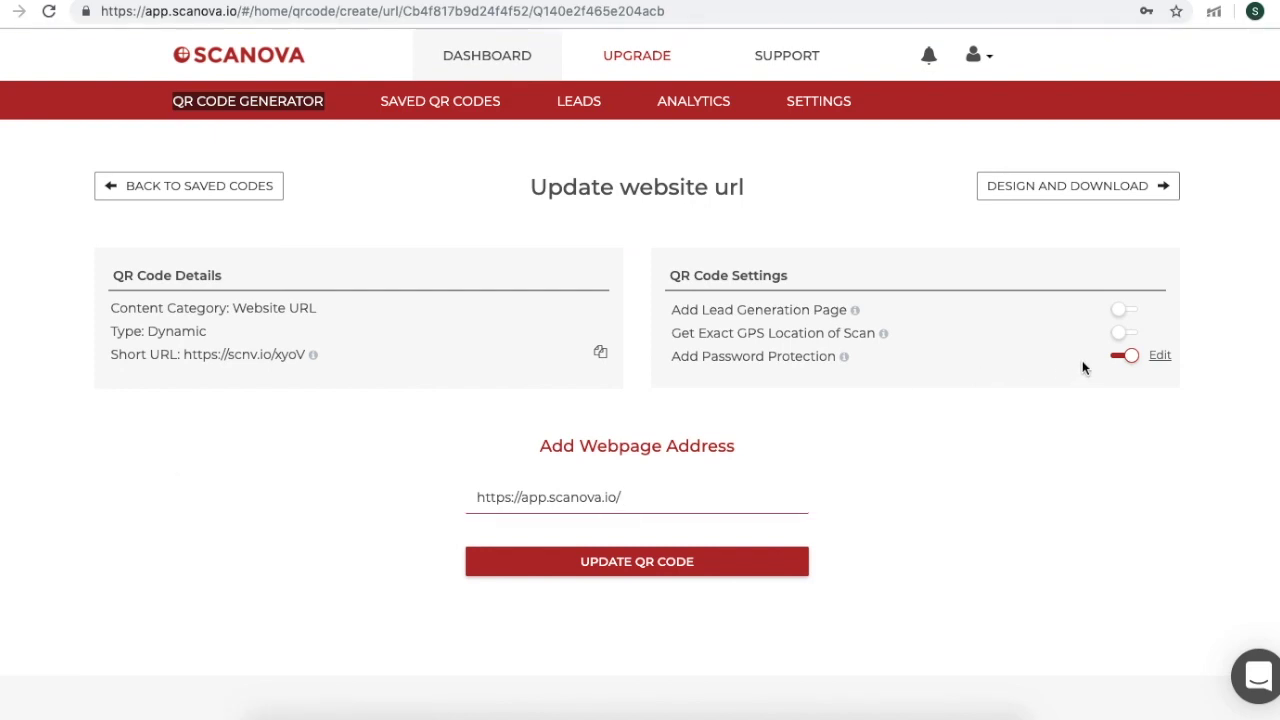
pyautogui.click(1162, 355)
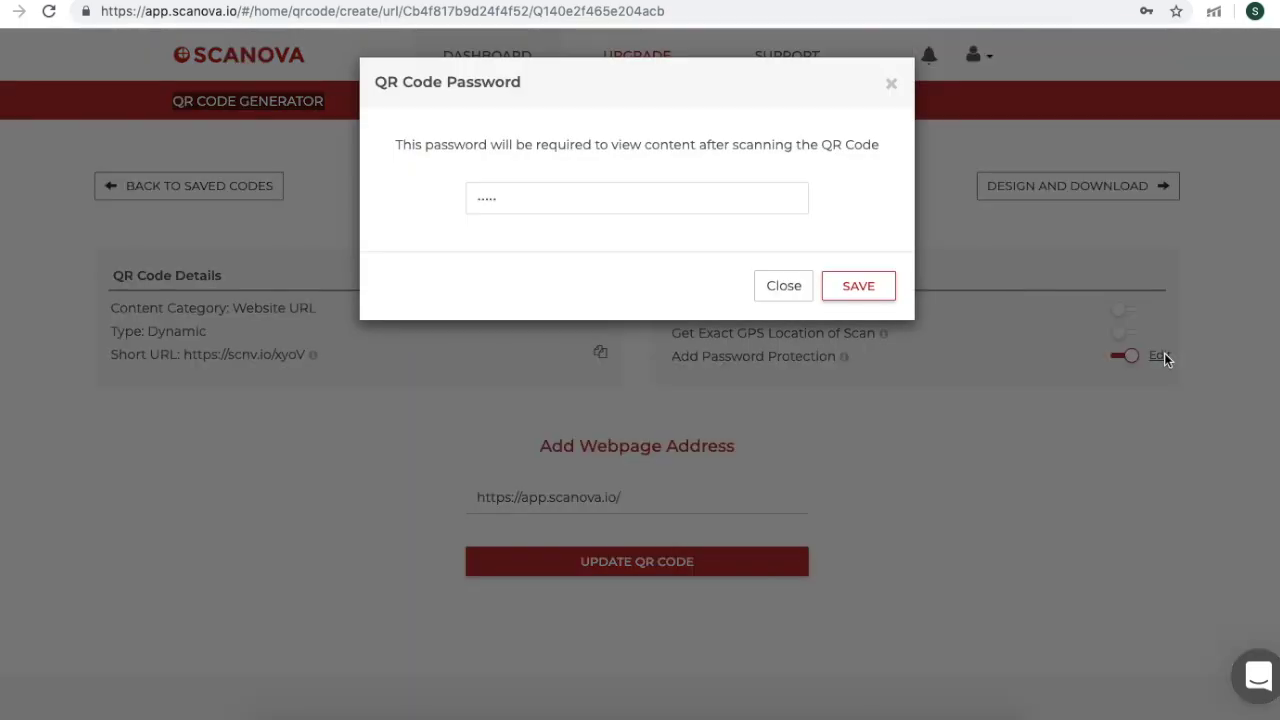
pyautogui.click(511, 197)
pyautogui.press('BackSpace')
pyautogui.press('BackSpace')
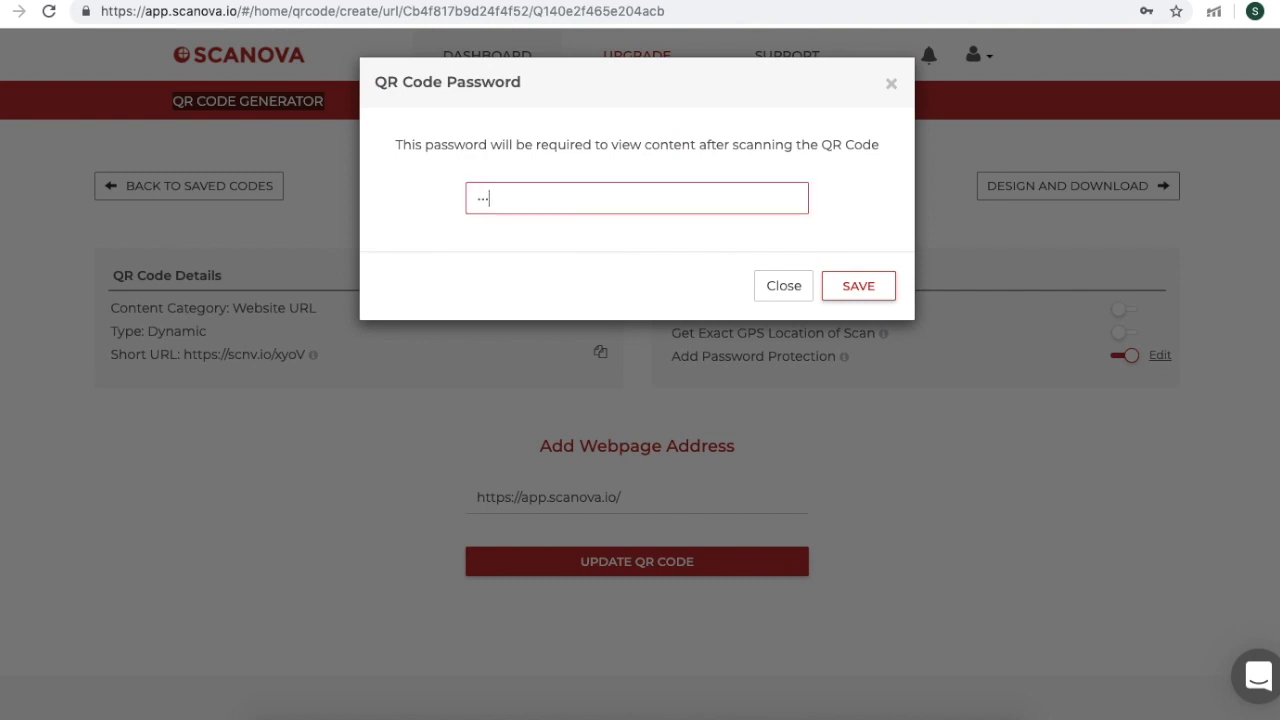
pyautogui.click(860, 287)
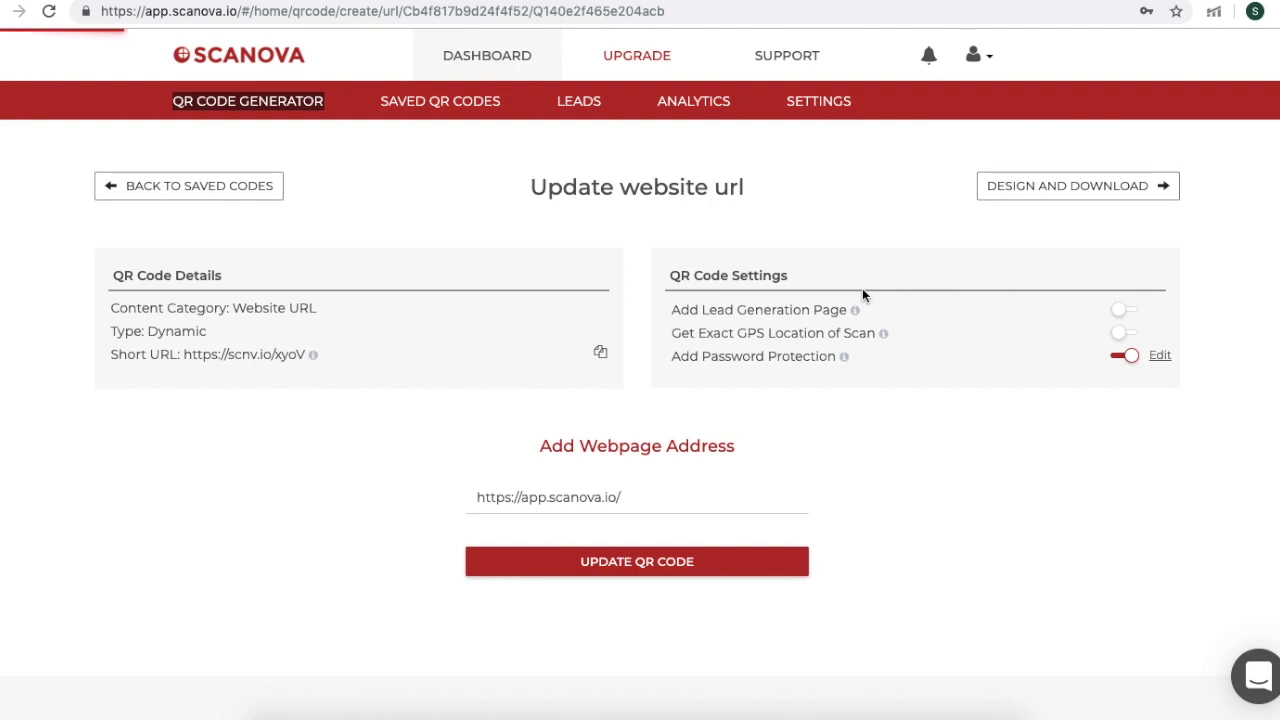
# - Replace the destination with the URL ending qr-una-manera-mejor-para-autenticar-la-entrada/ and update the code
pyautogui.click(624, 497)
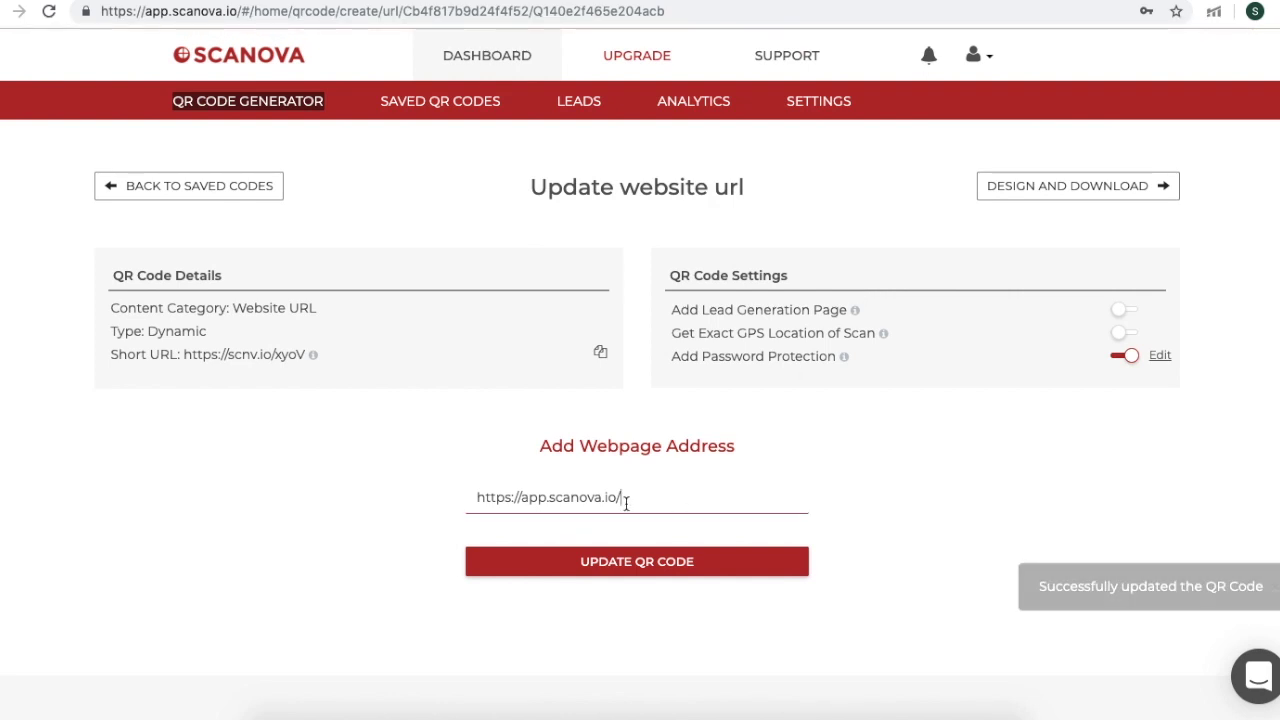
pyautogui.tripleClick(546, 487)
pyautogui.press('BackSpace')
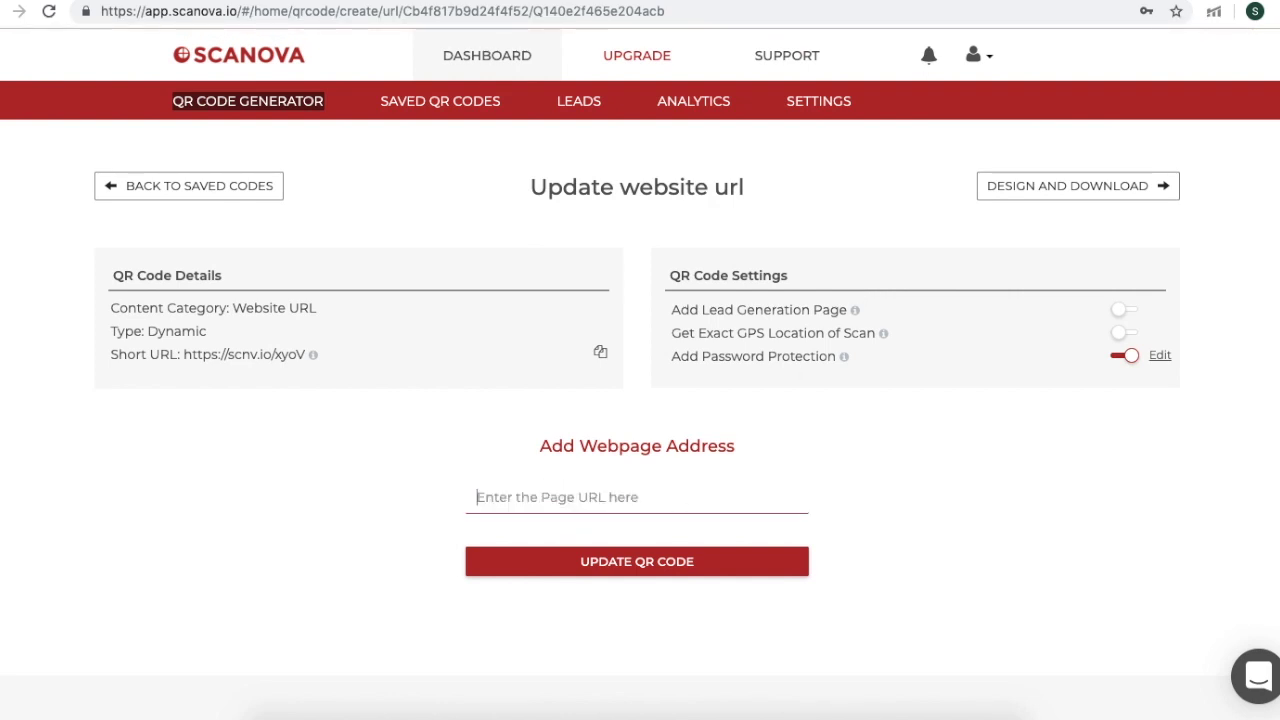
pyautogui.hotkey('ctrl', 'v')
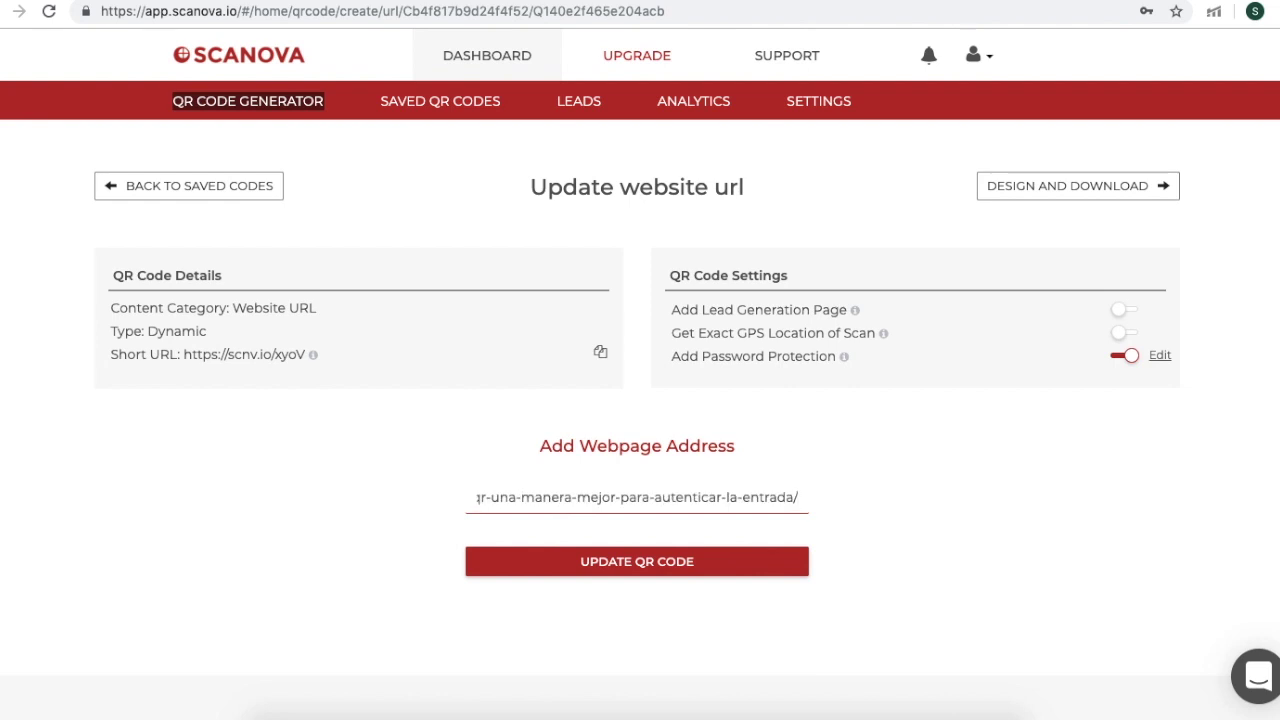
pyautogui.click(734, 561)
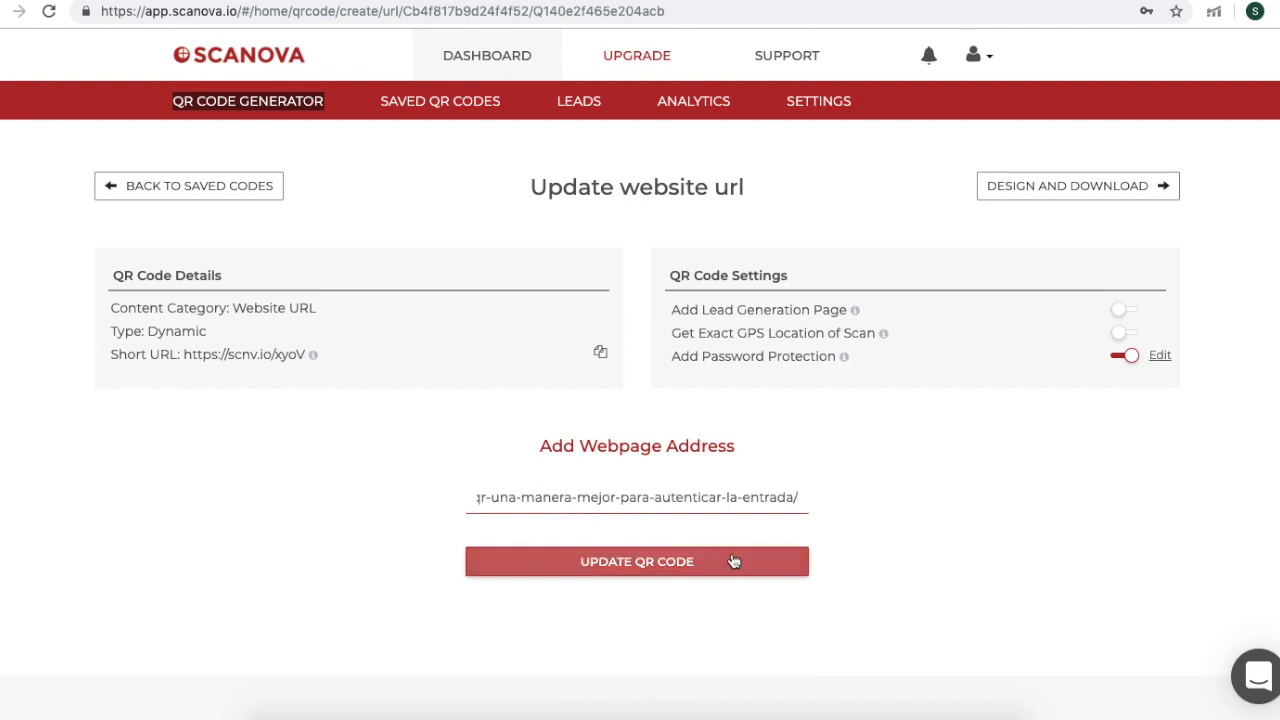